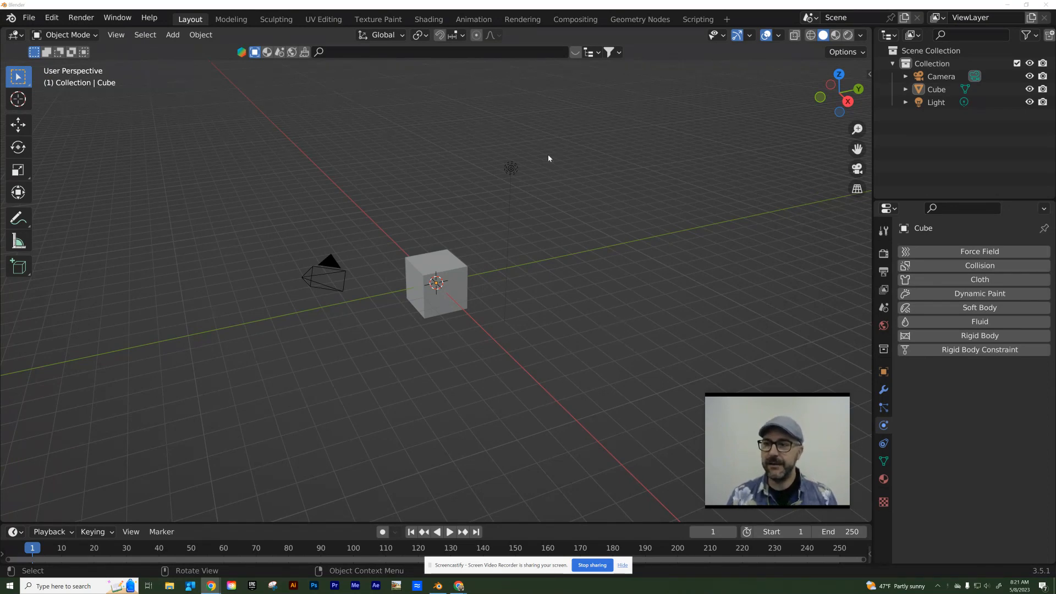
- Delete the default light and camera from the scene
drag(548, 154, 486, 187)
key(Delete)
click(324, 273)
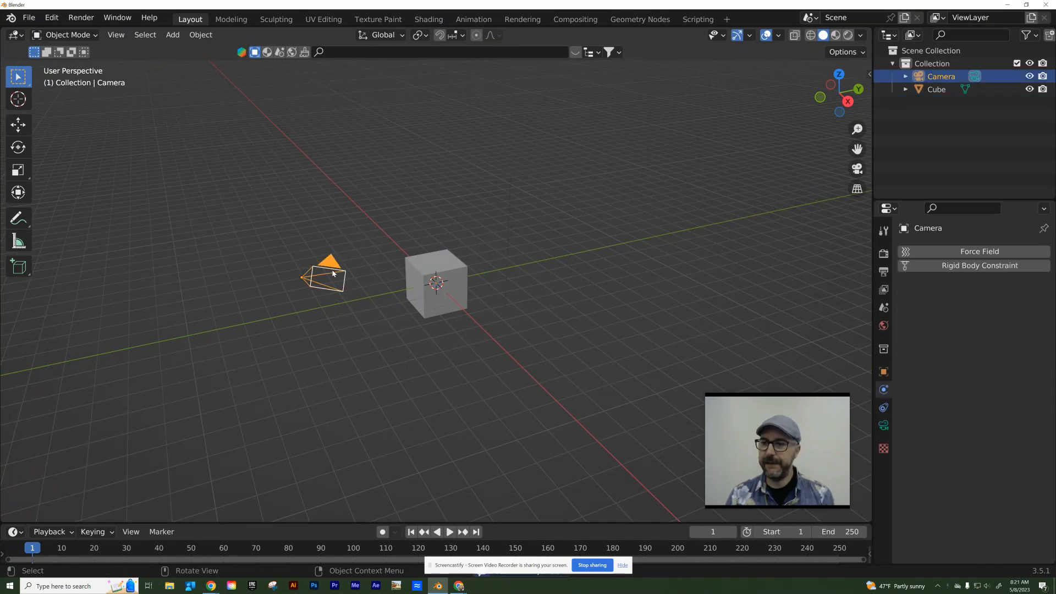
key(Delete)
- Add a plane mesh at the world origin, inside the cube
click(456, 281)
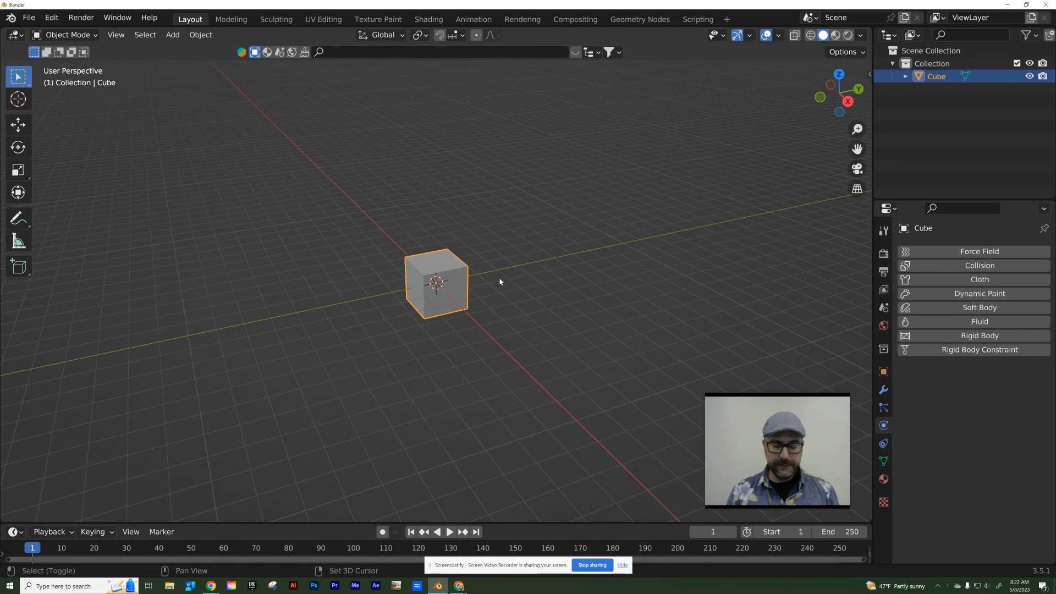
key(shift+a)
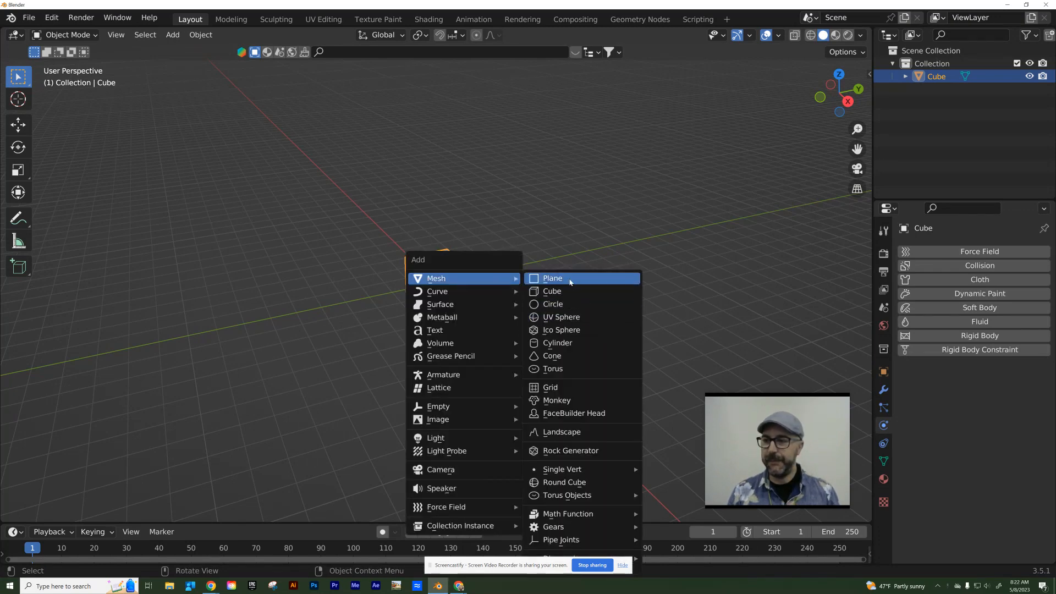
click(552, 278)
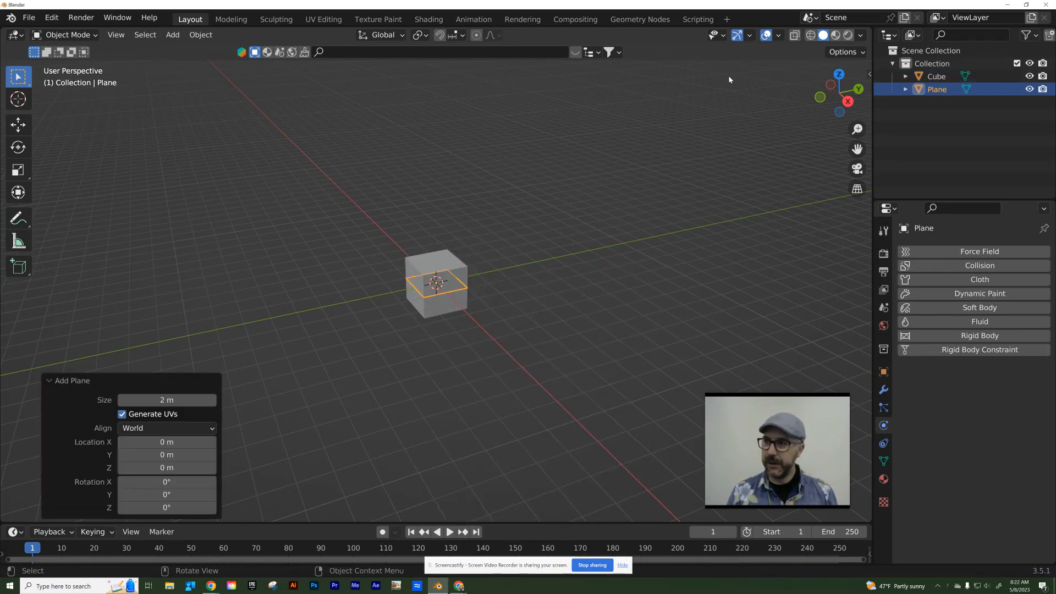
- Show the Move gizmo to raise the plane about 4.43 m along Z, and scale the plane up by about 7.06
click(749, 36)
click(715, 155)
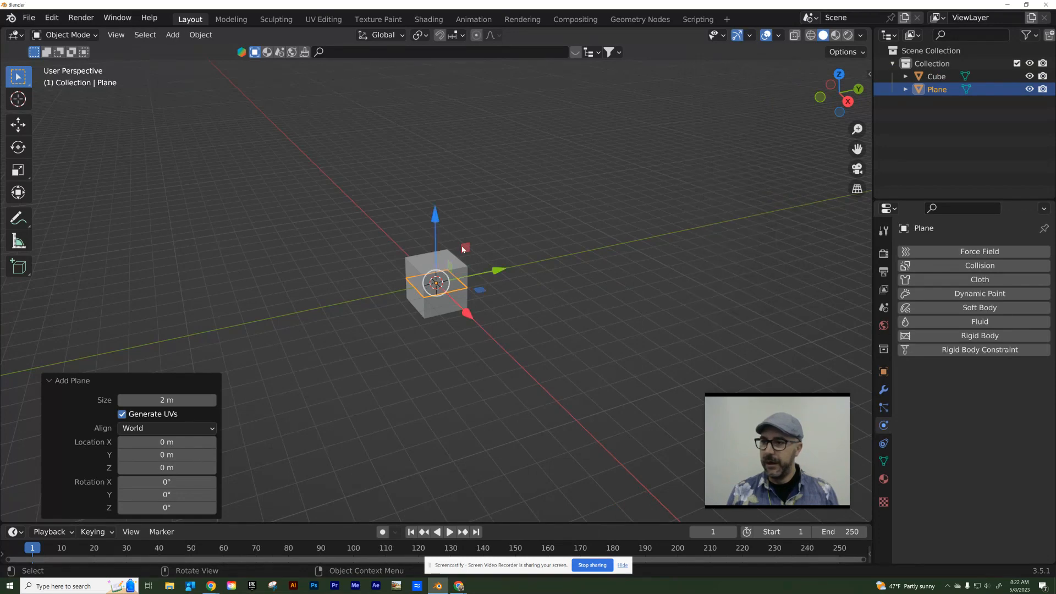
drag(435, 219, 434, 106)
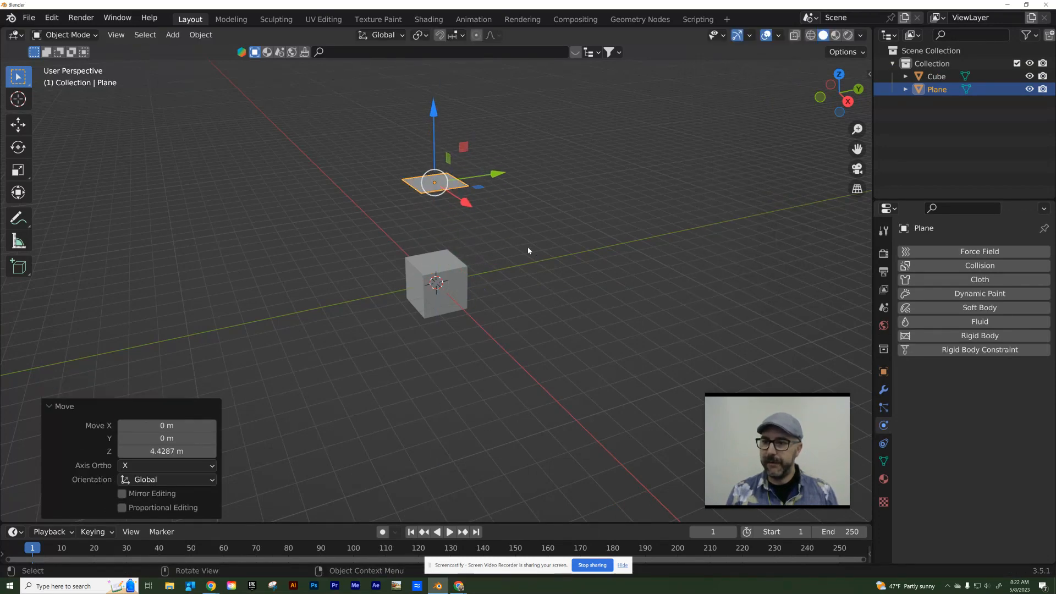
key(s)
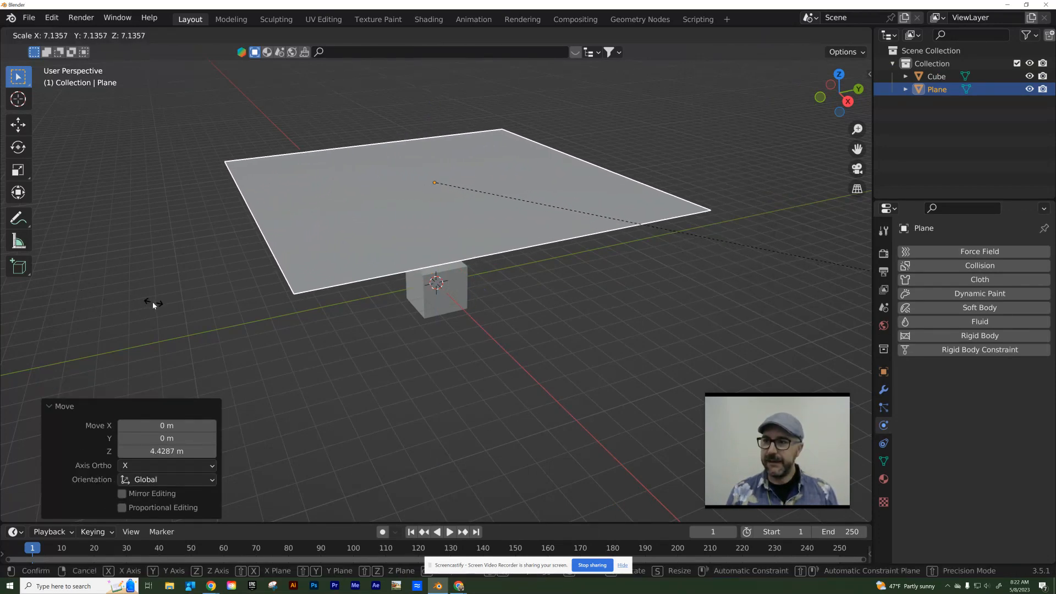
click(149, 303)
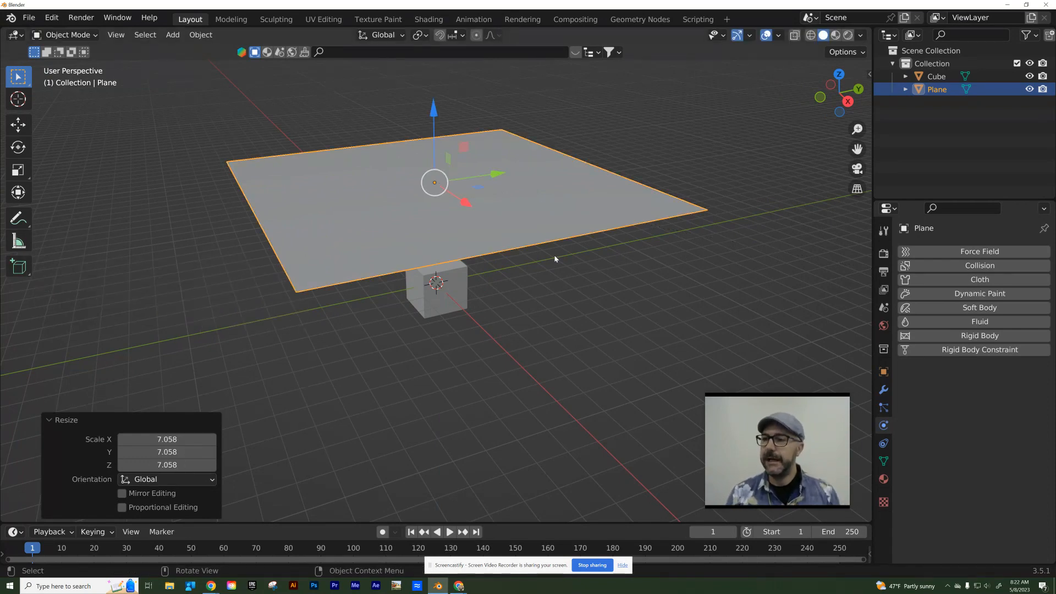
- Subdivide the plane's mesh in Edit Mode with 50 cuts and return to Object Mode
key(Tab)
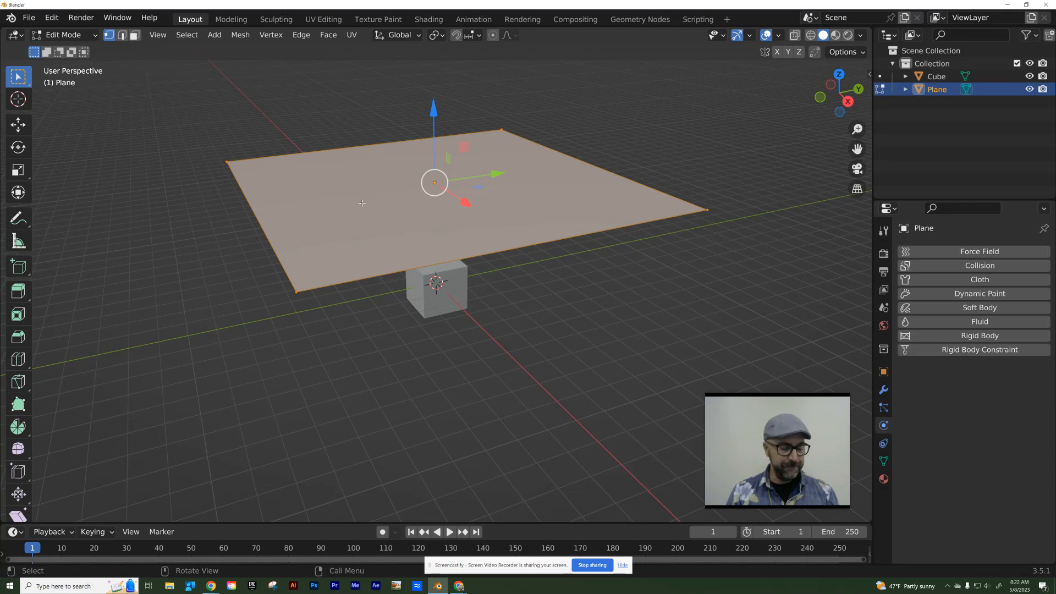
key(Tab)
key(Tab)
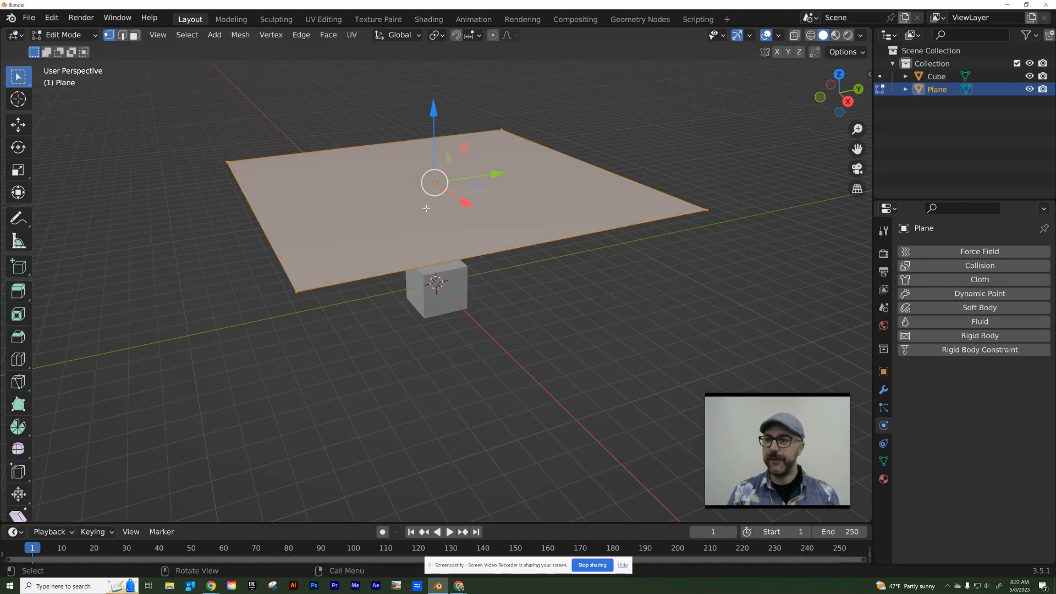
right_click(354, 191)
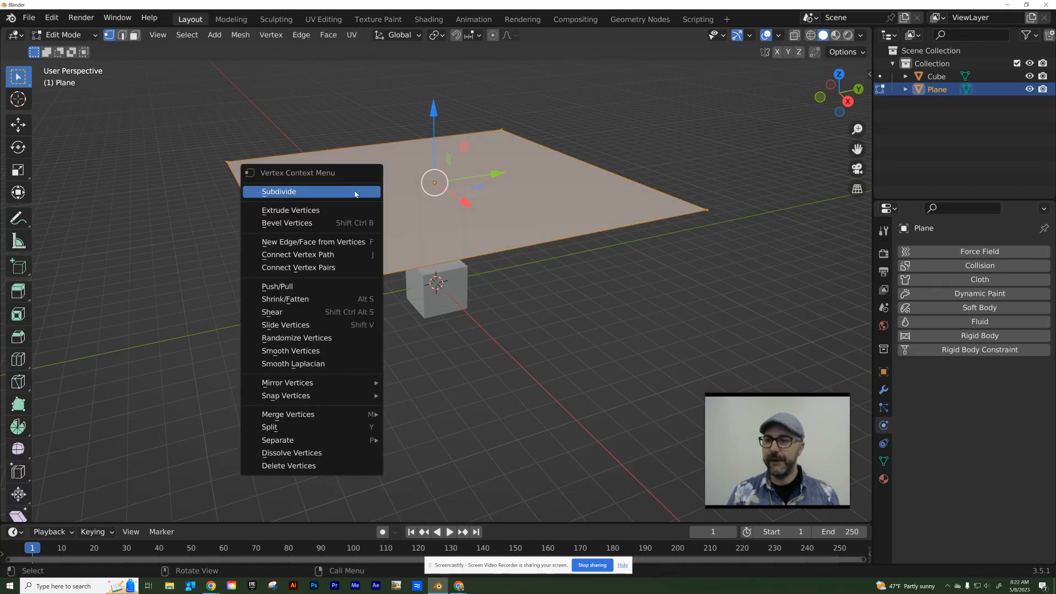
click(292, 194)
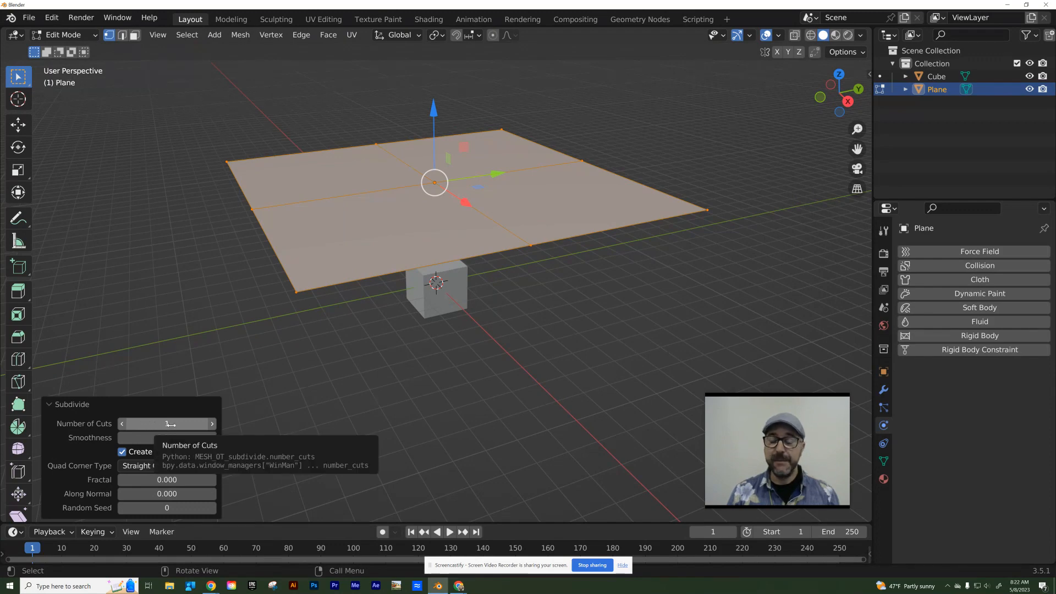
click(170, 424)
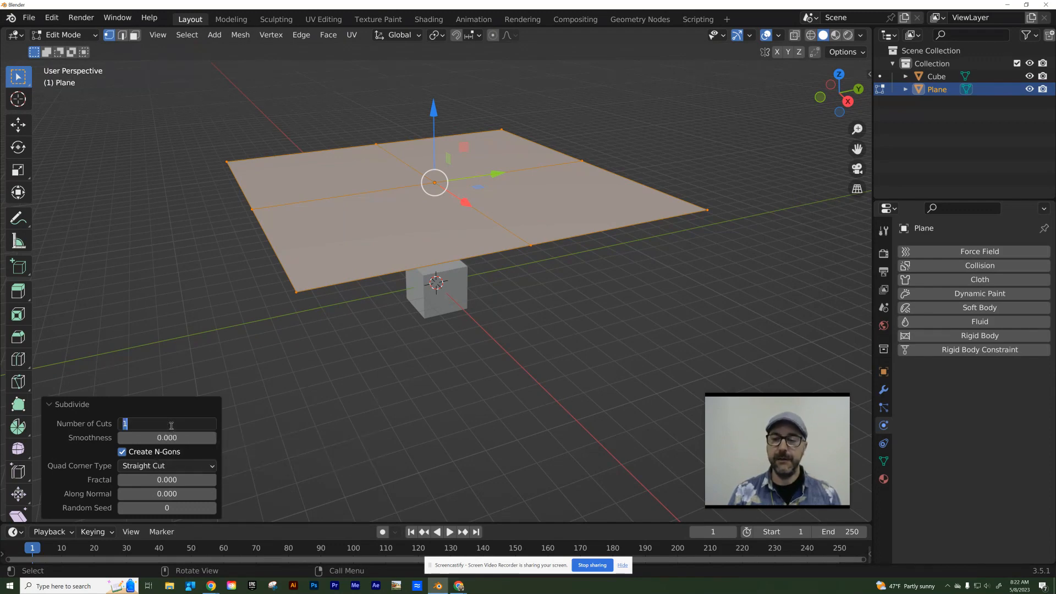
text(50)
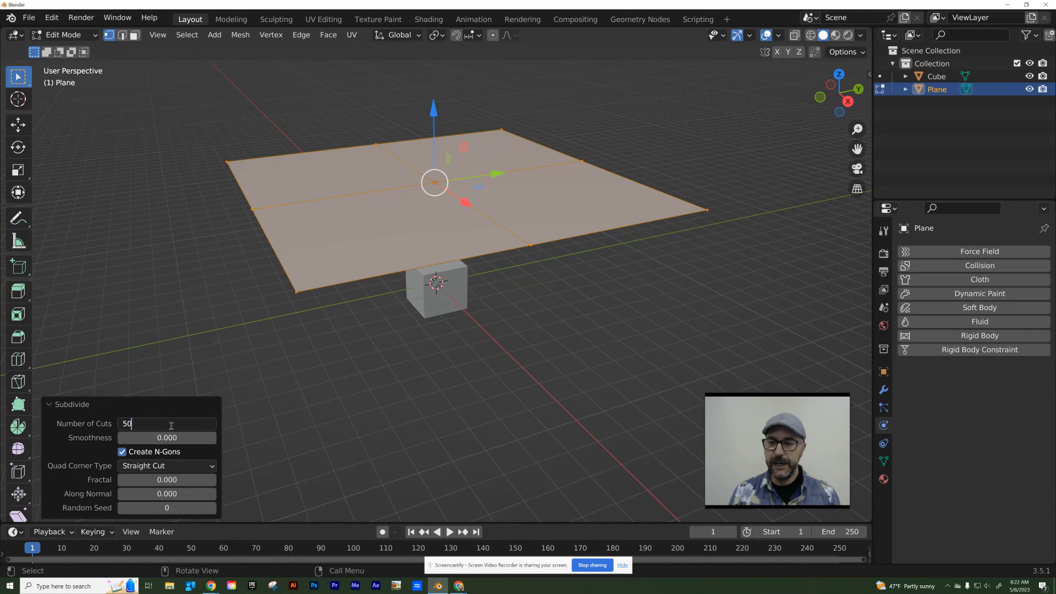
key(Return)
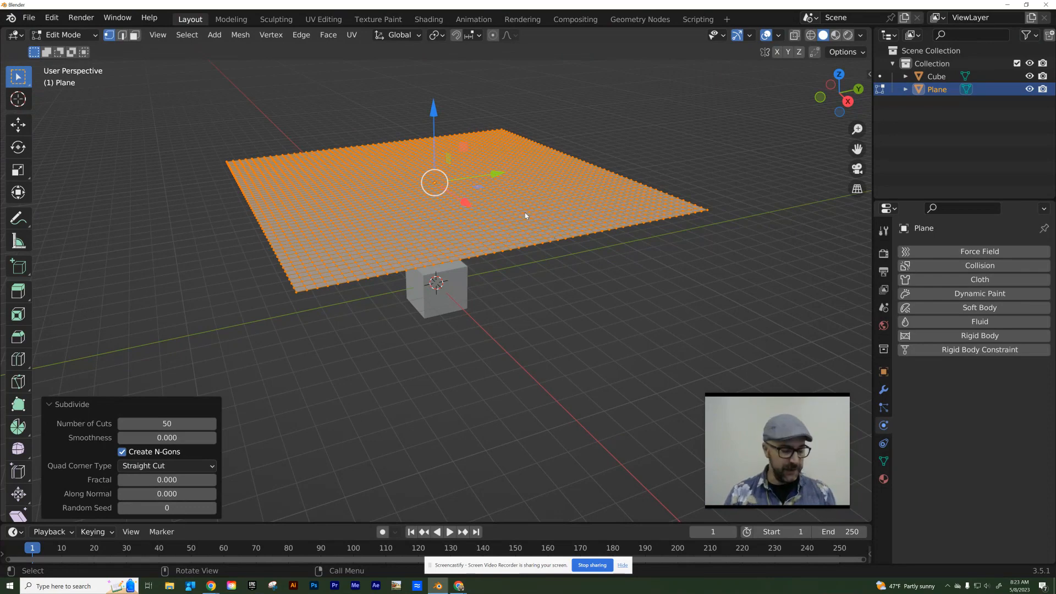
key(Tab)
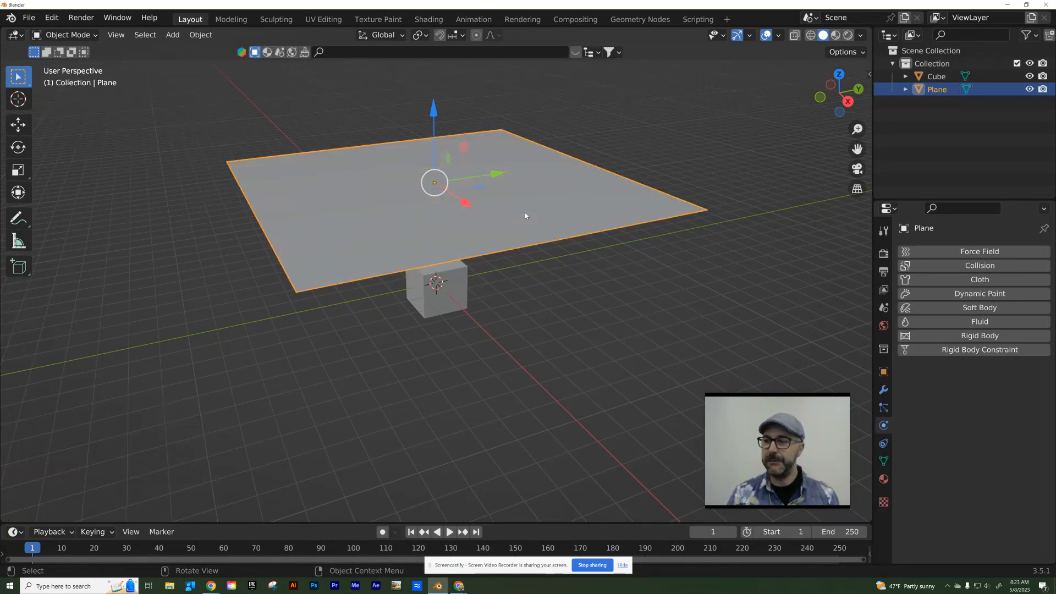
- Add a Collision modifier and a Cloth modifier to the plane
click(883, 390)
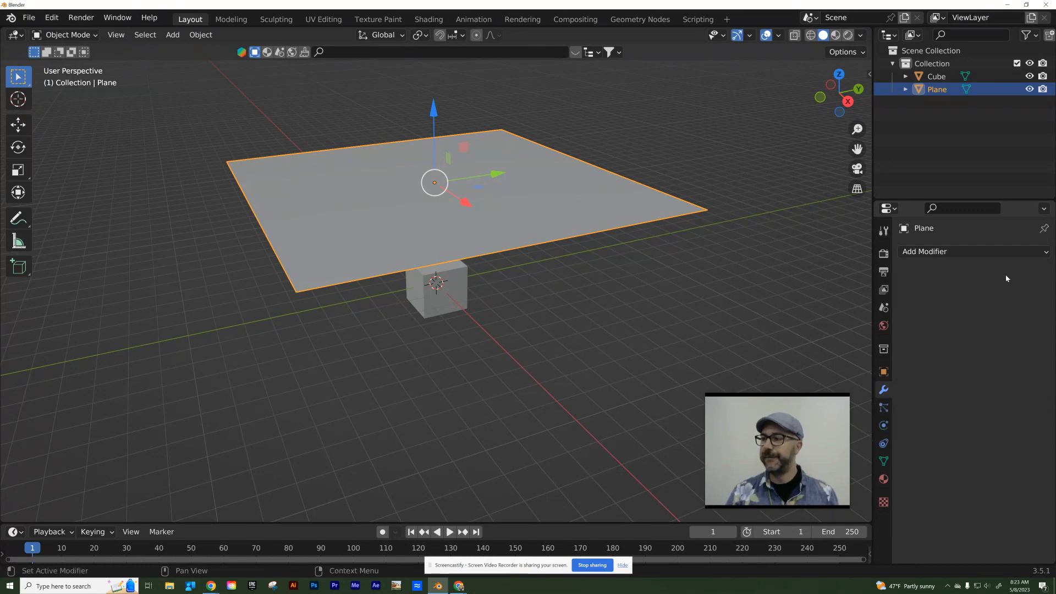
click(968, 253)
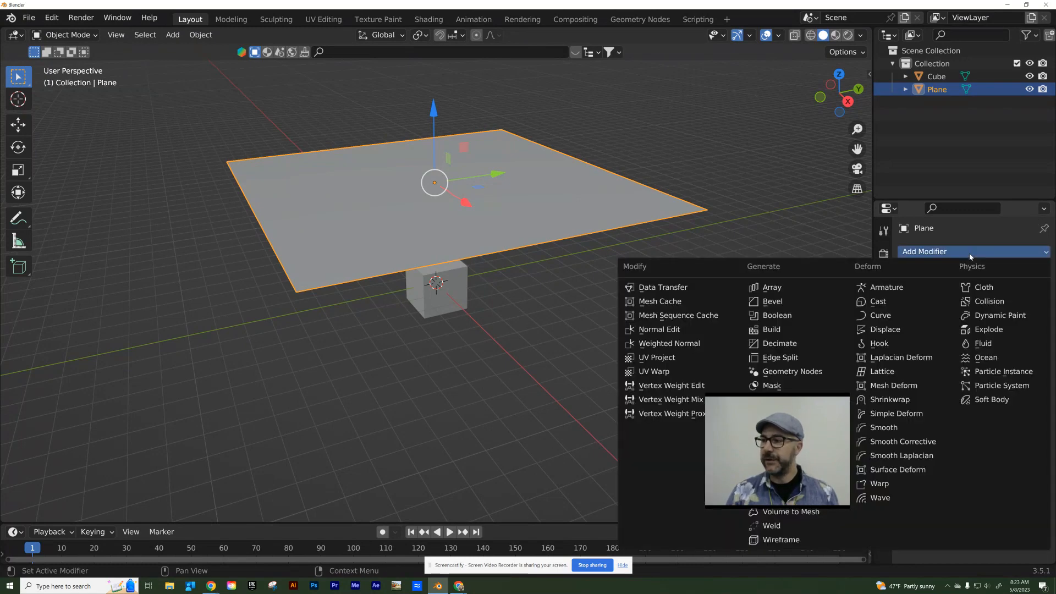
click(991, 302)
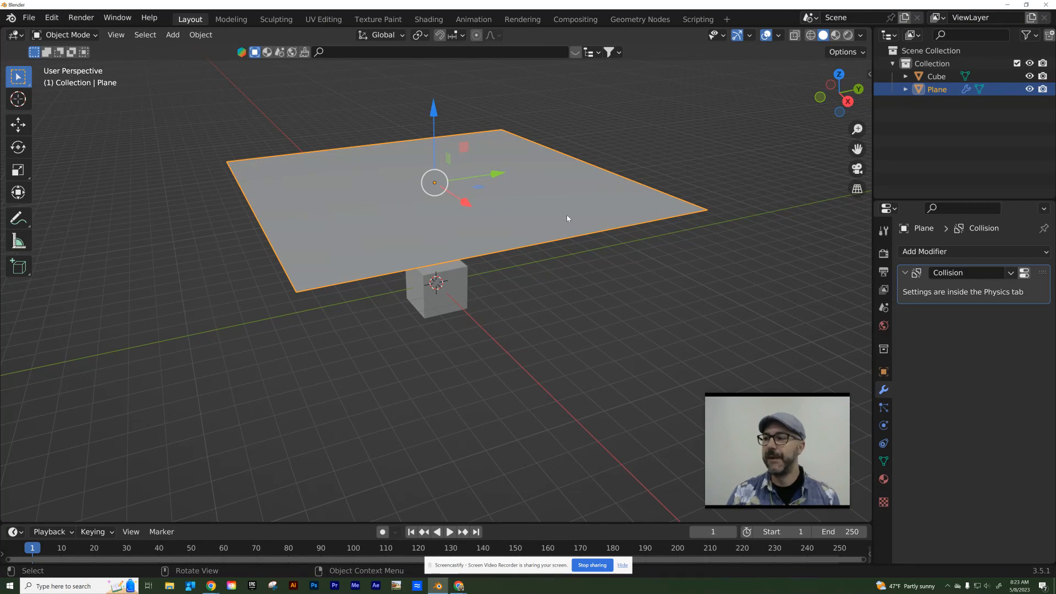
click(923, 253)
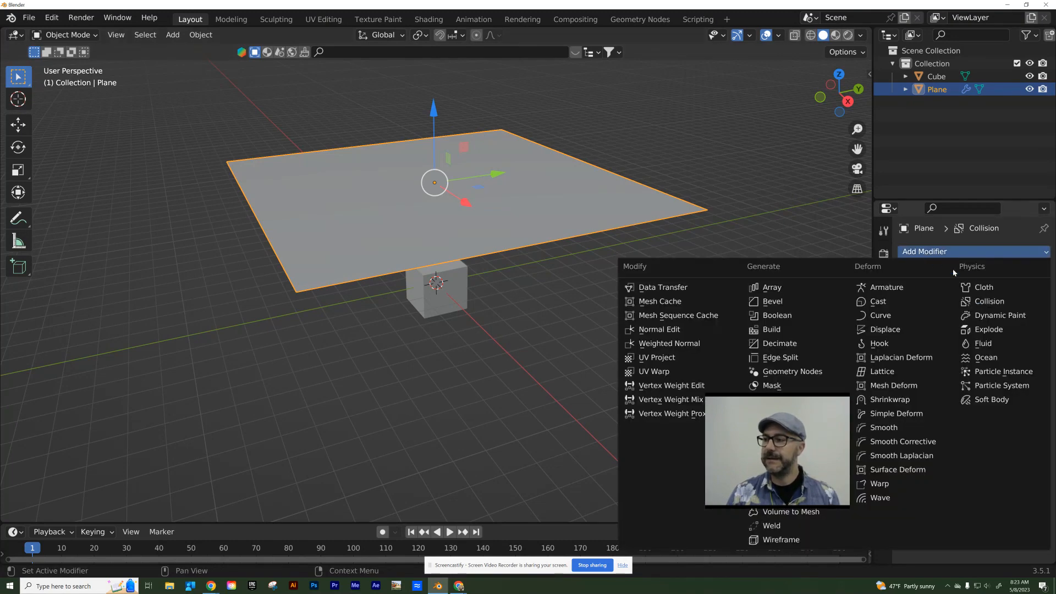
click(983, 287)
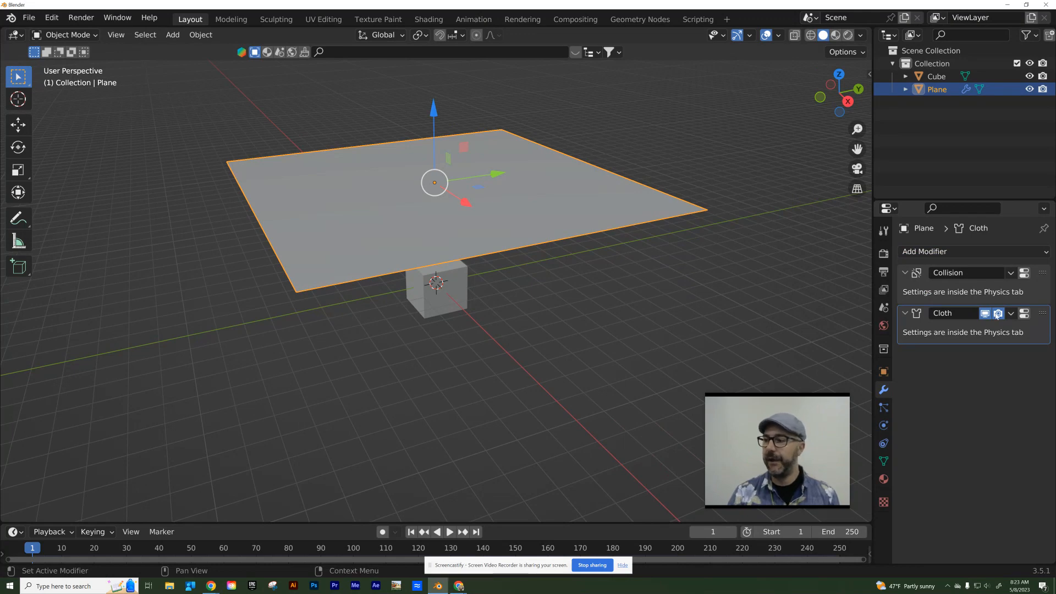
- Set the plane's cloth Quality Steps to 12 in its physics settings
click(882, 427)
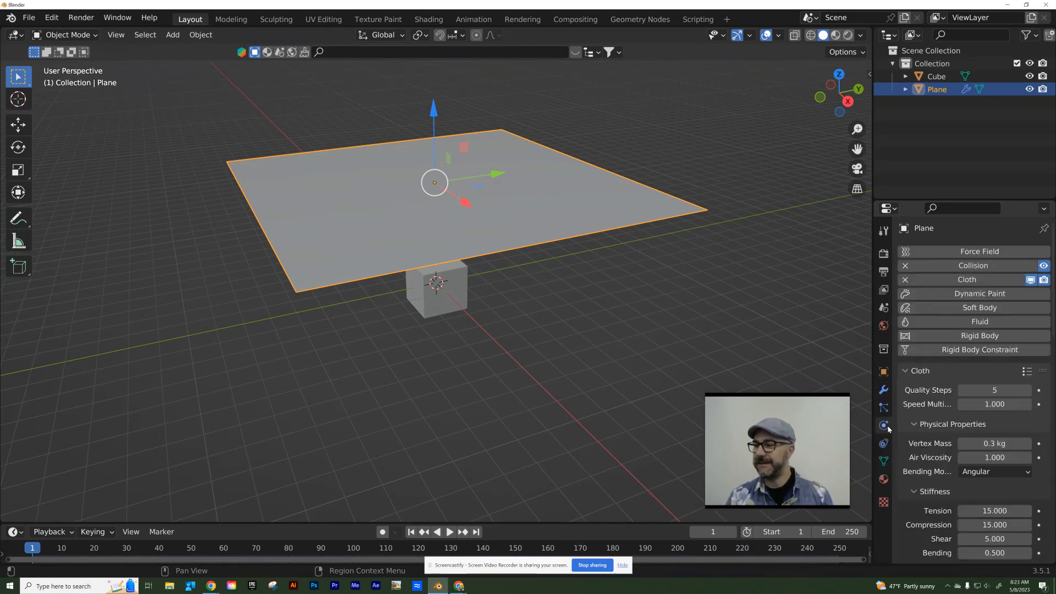
click(996, 390)
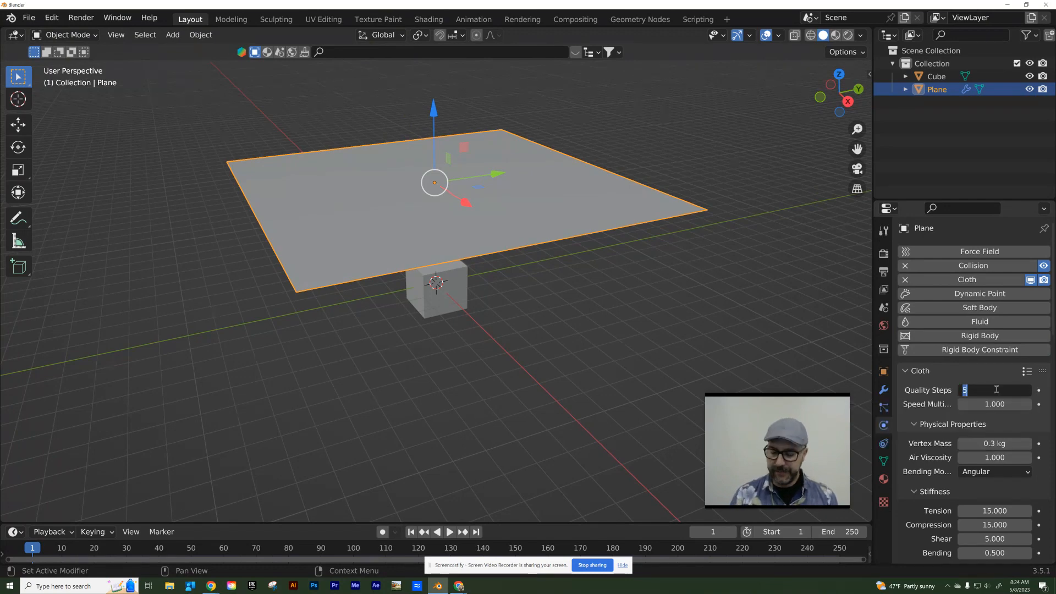
text(12)
key(Return)
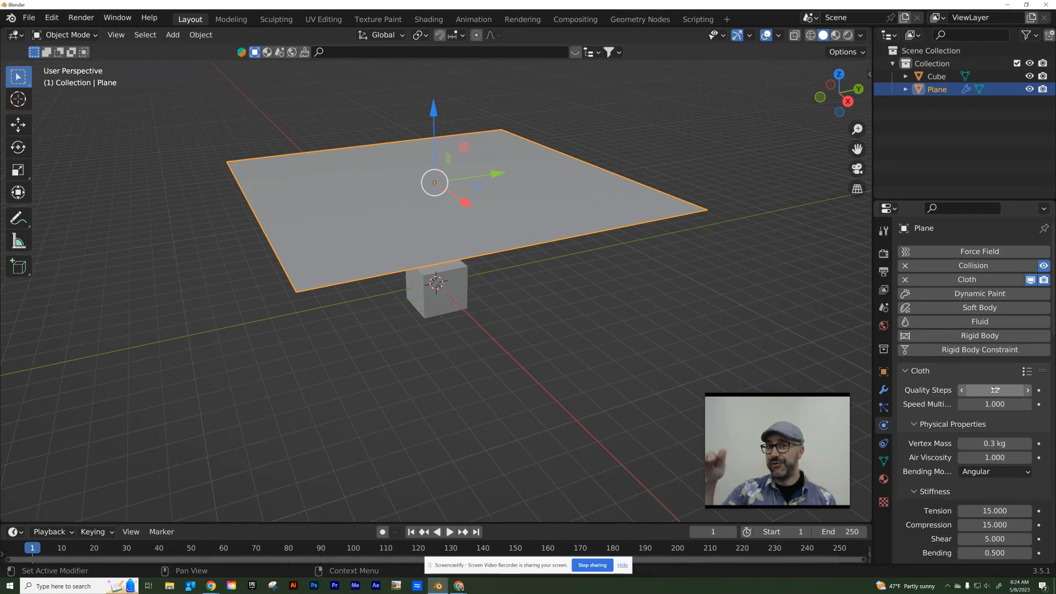
drag(994, 389, 995, 389)
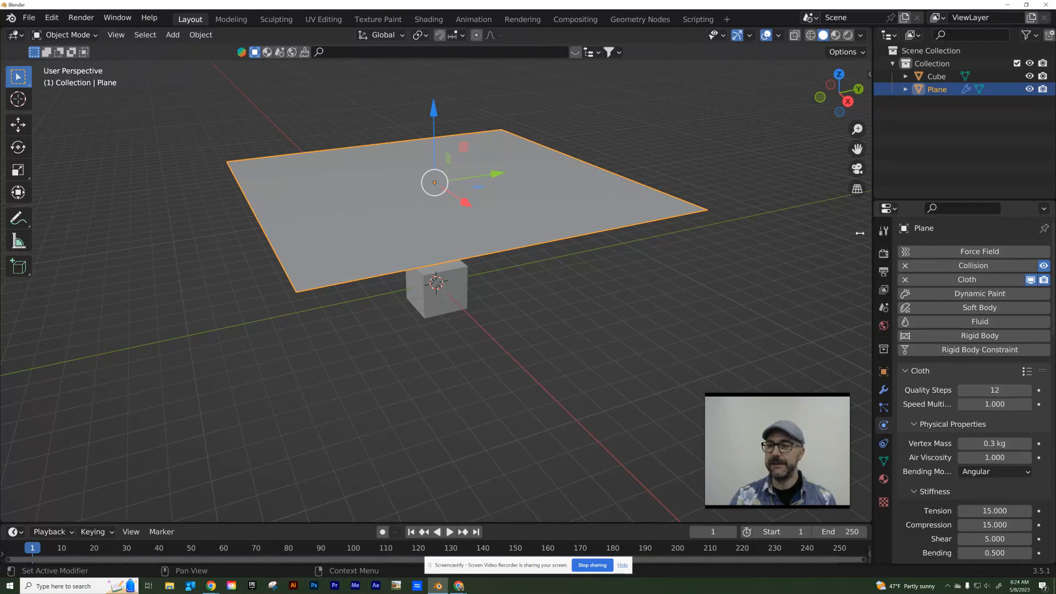
- Scale the cube beneath the plane up uniformly by about 1.95
click(451, 284)
key(s)
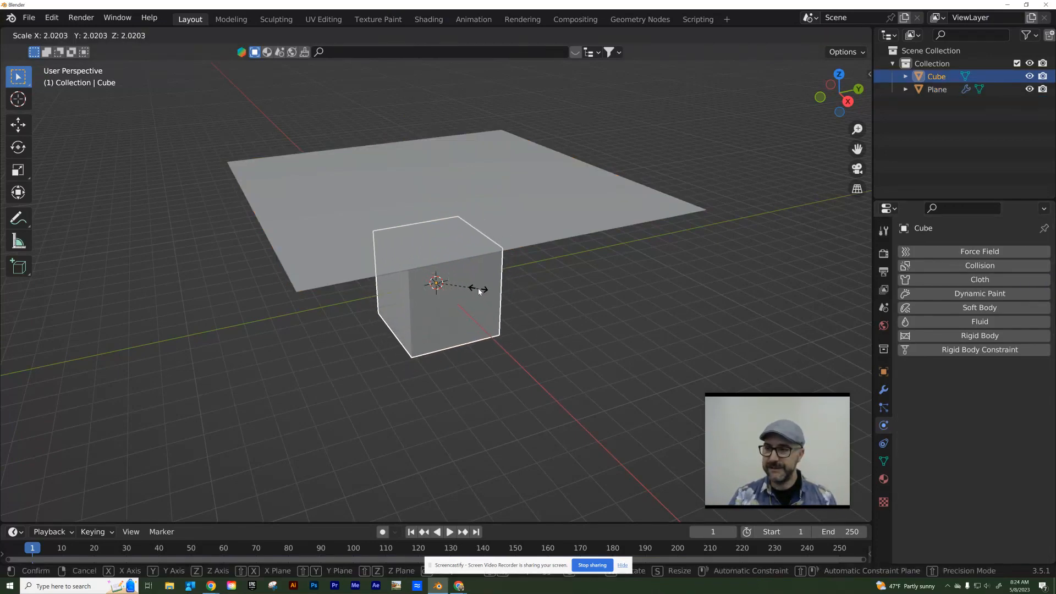
click(477, 290)
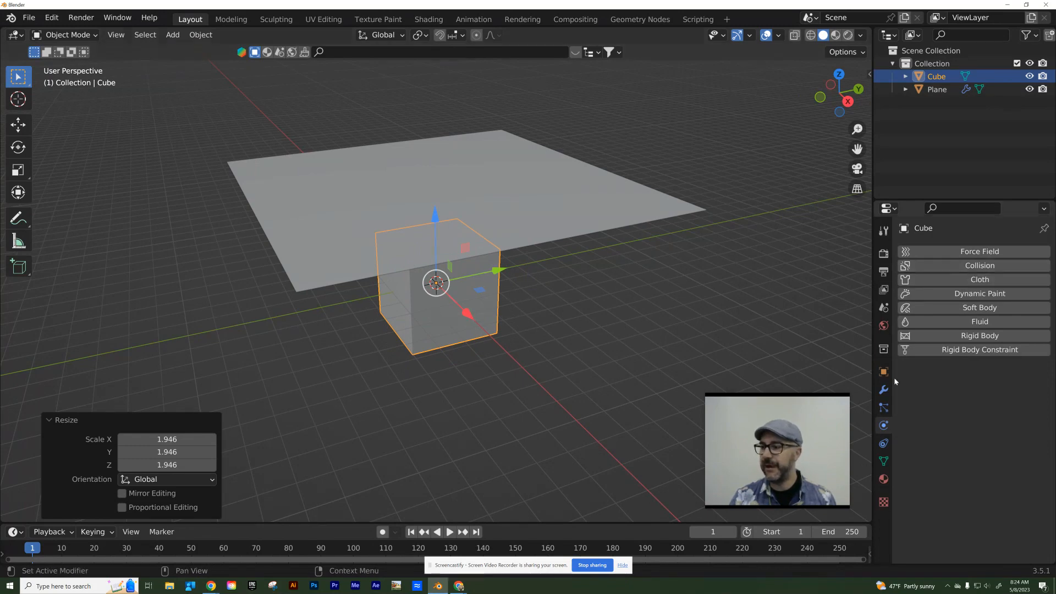
- Add a Collision modifier to the cube
click(883, 389)
click(960, 250)
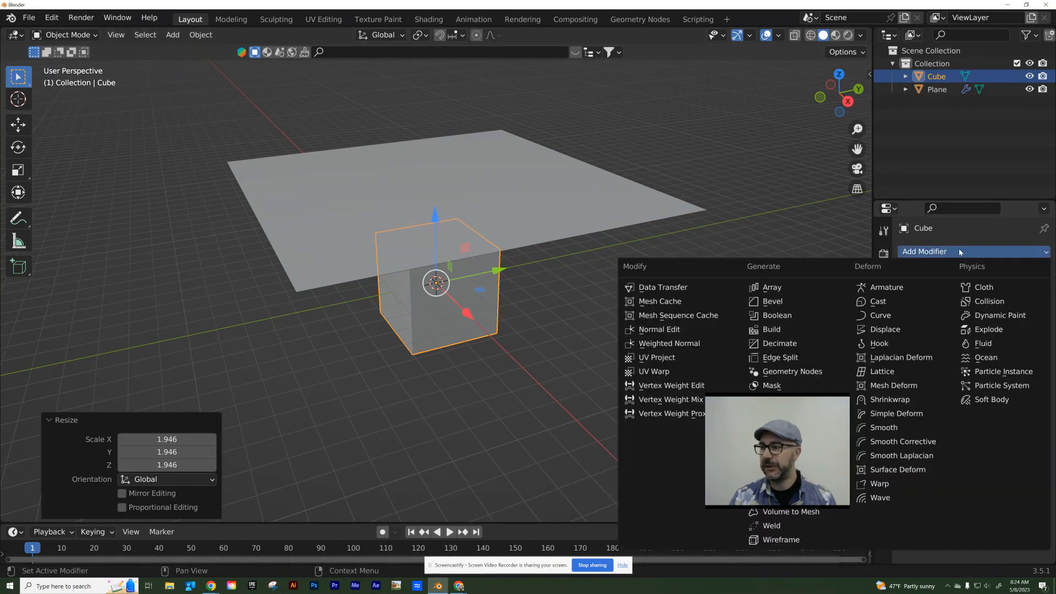
click(987, 302)
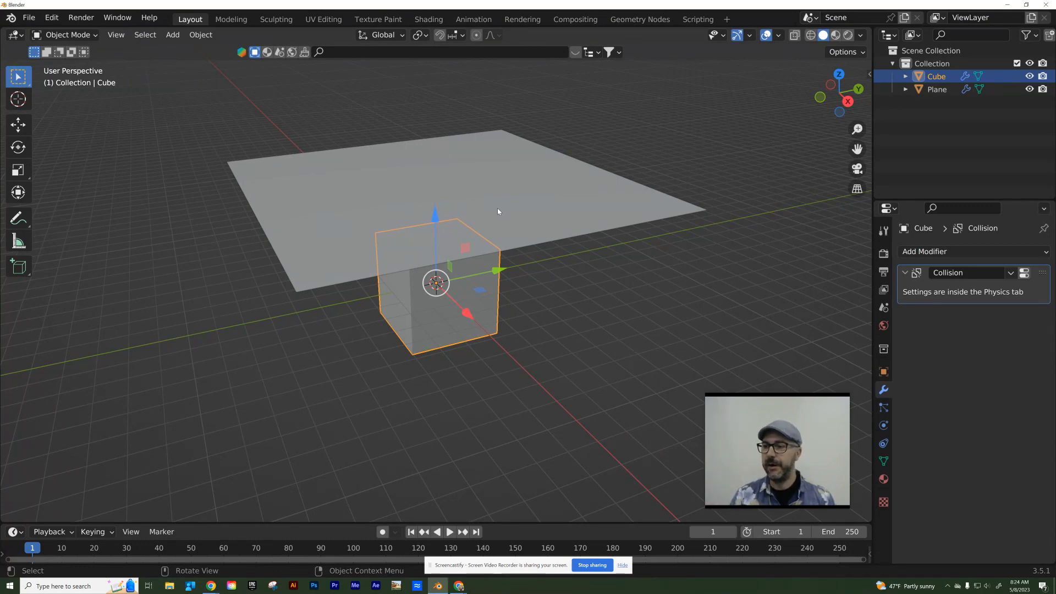
- Select the plane and enlarge the timeline area to show more of its frames
click(545, 202)
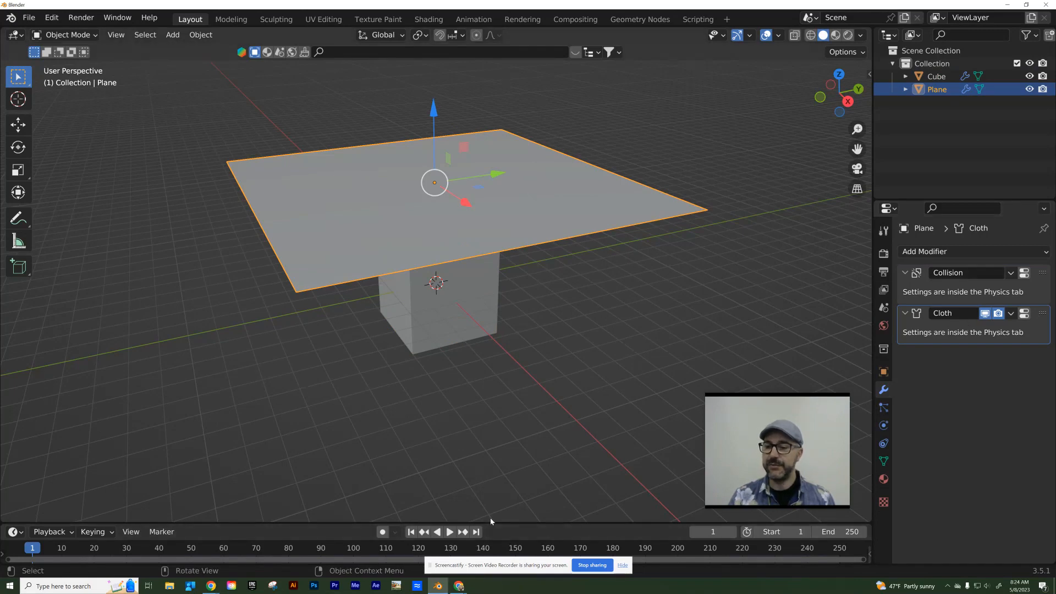
mouse_move(490, 522)
mouse_down()
mouse_move(493, 482)
mouse_move(494, 525)
mouse_up()
drag(565, 525, 565, 456)
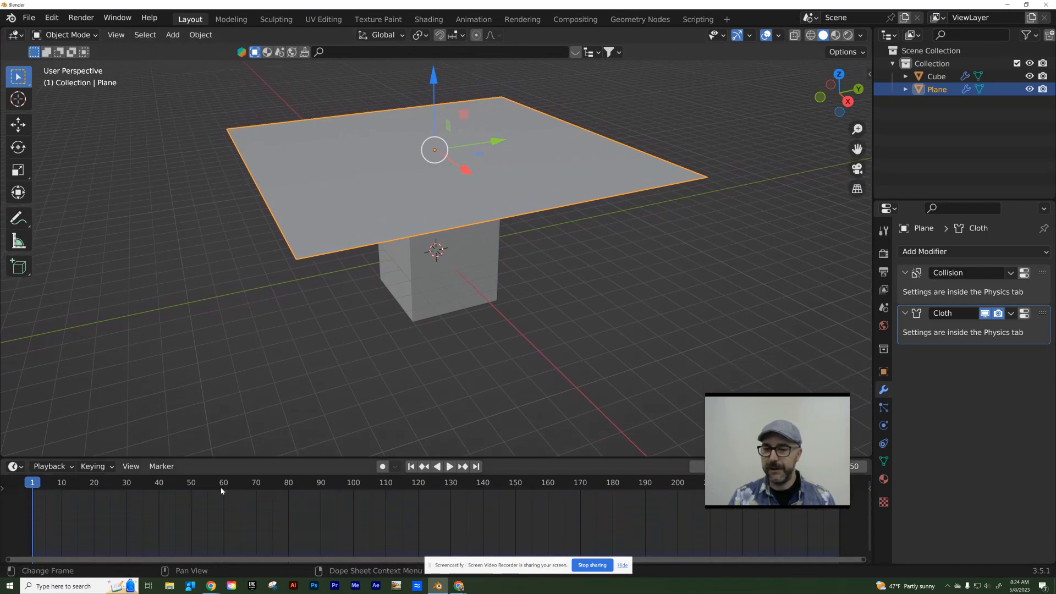
click(18, 468)
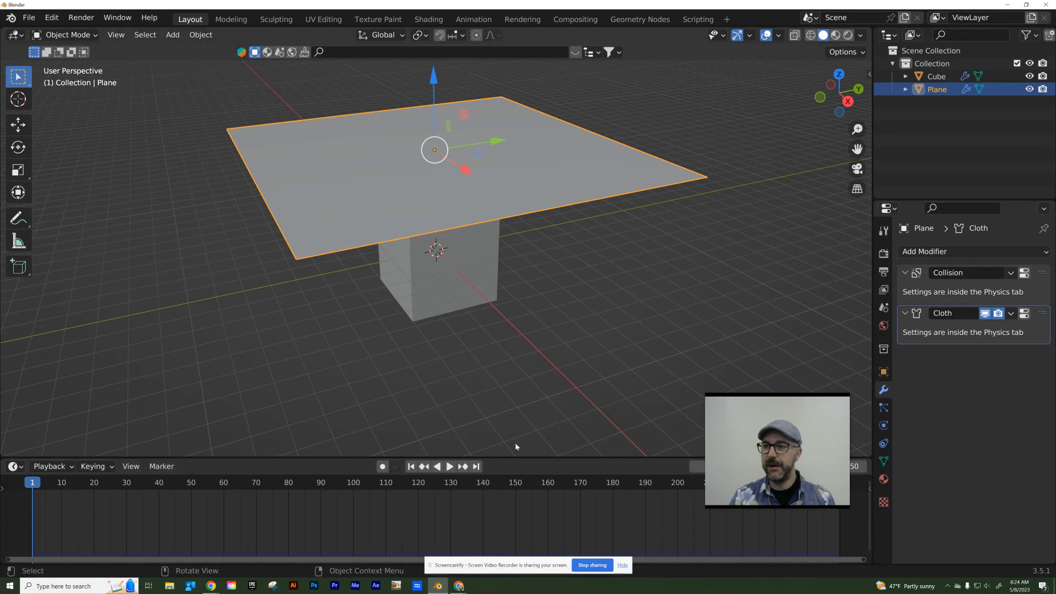
- Play the cloth simulation up to about frame 132 and scrub back to frame 64 to inspect the drape
key(space)
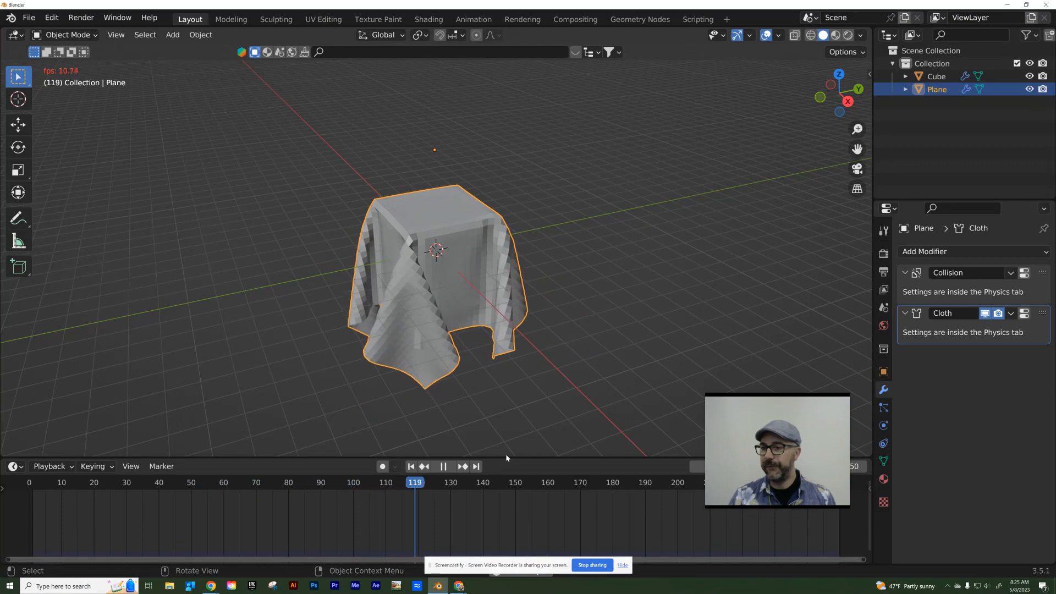
key(space)
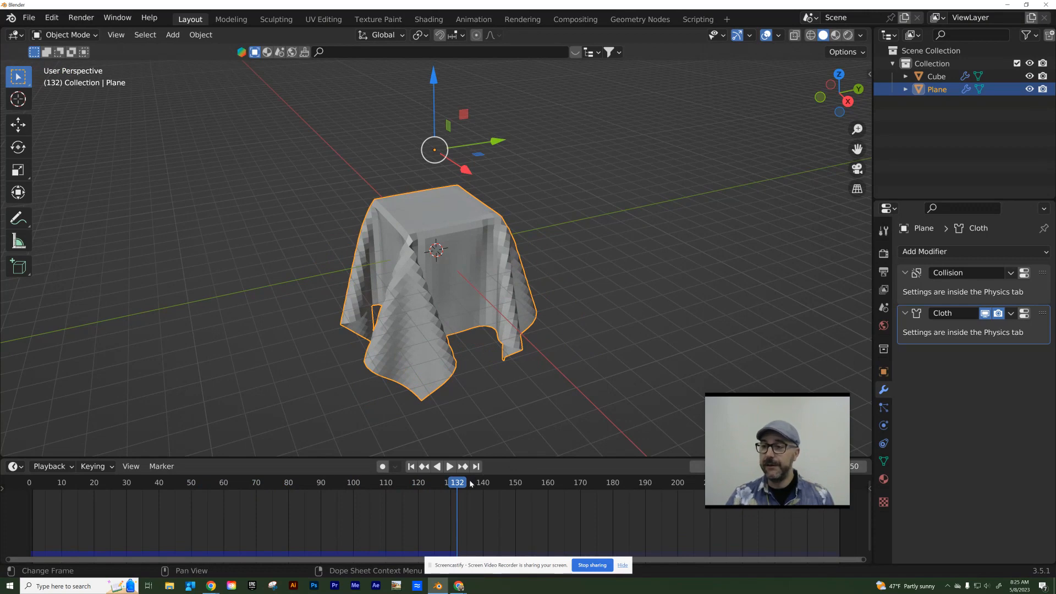
drag(465, 485, 237, 512)
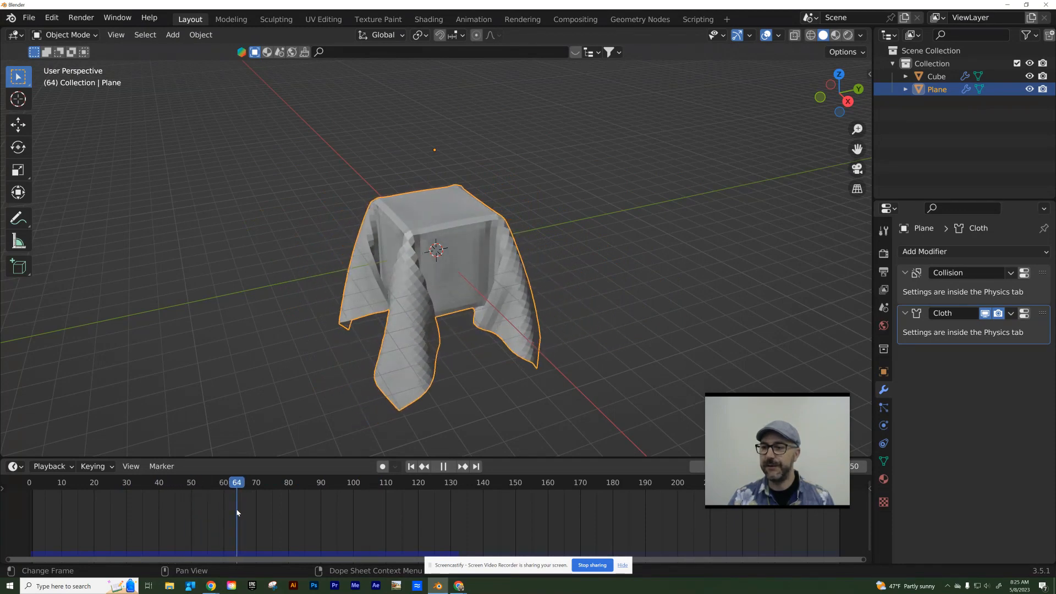
- Stop playback at frame 64 and convert the draped plane to a mesh
drag(237, 513, 238, 512)
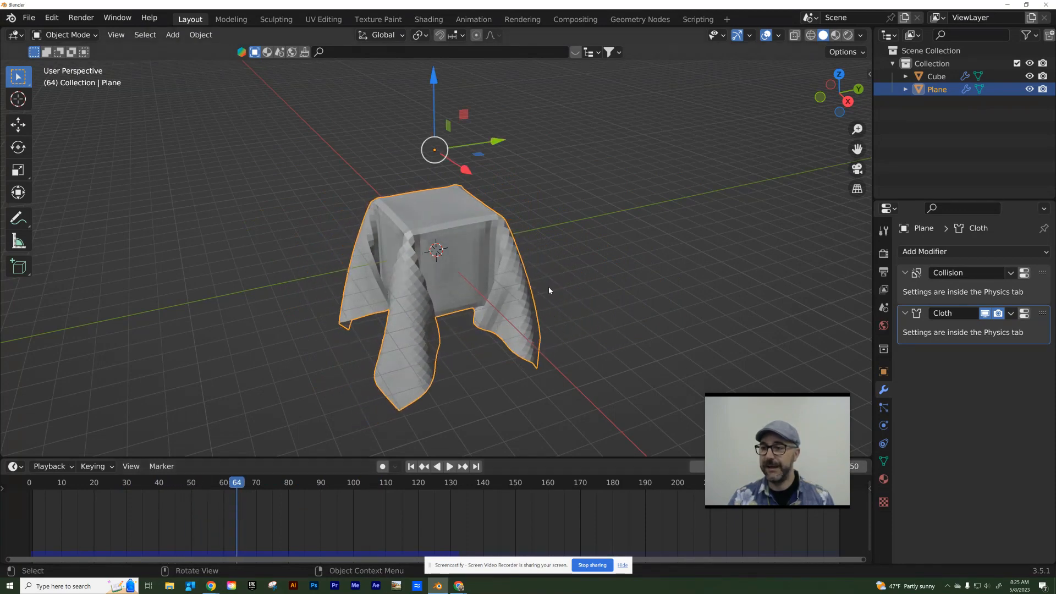
right_click(471, 244)
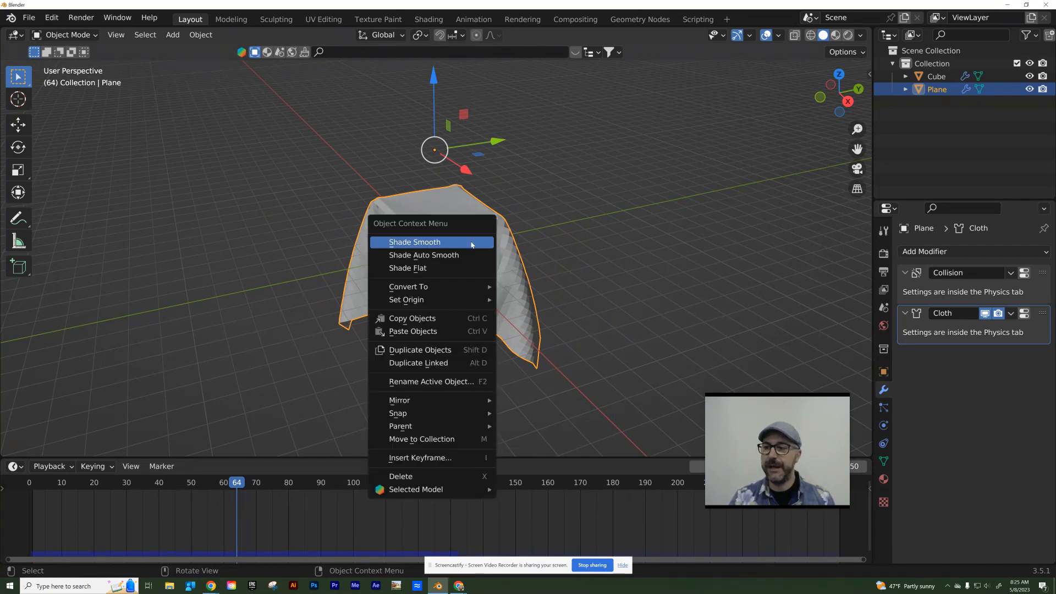
mouse_move(417, 292)
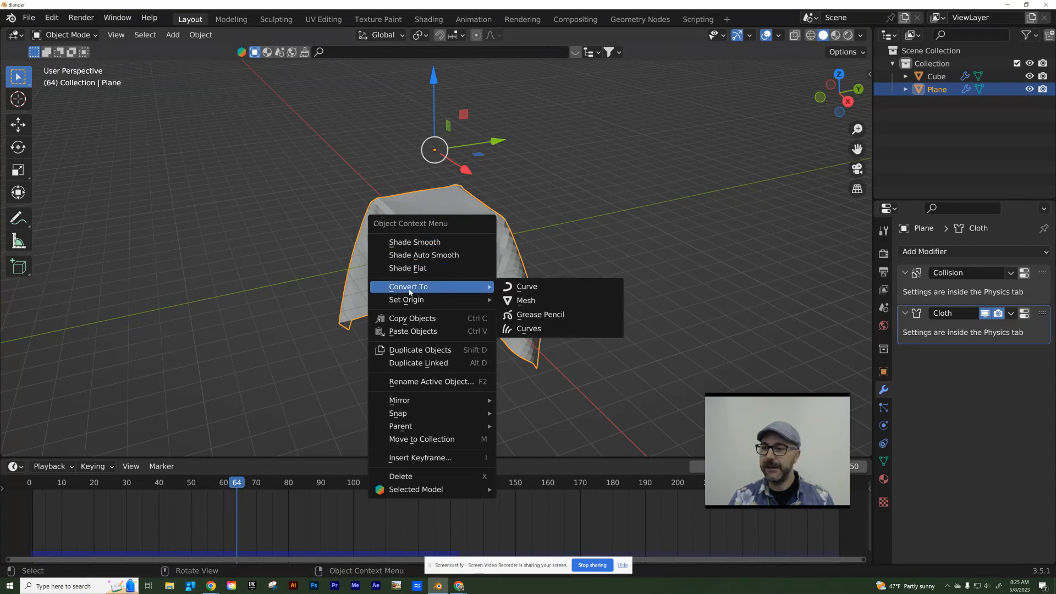
click(525, 302)
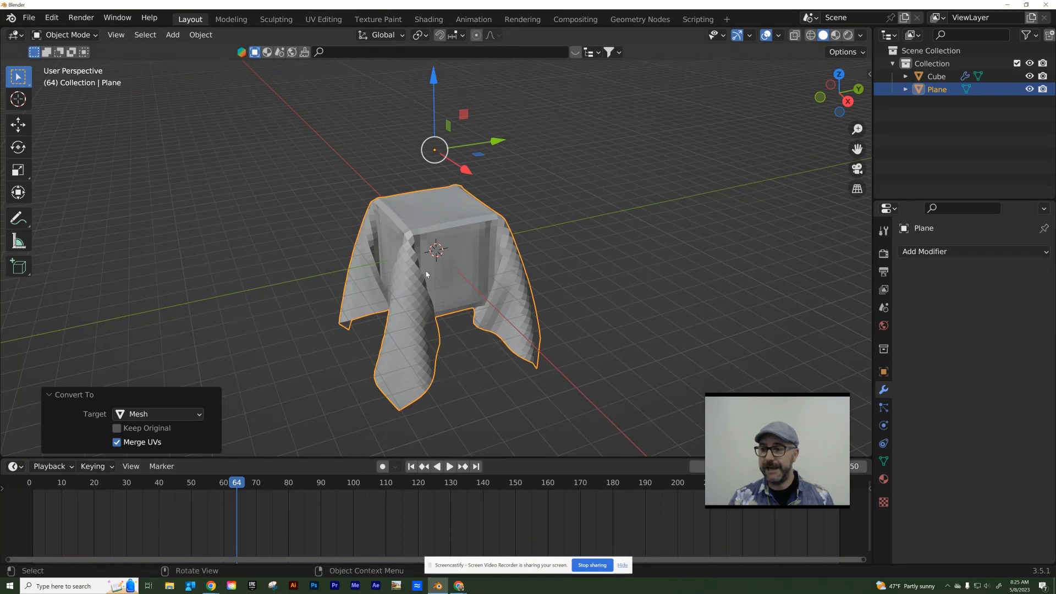
- Move the converted cloth up about 0.87 m along Z and apply Shade Auto Smooth to it
drag(434, 83, 450, 160)
right_click(477, 225)
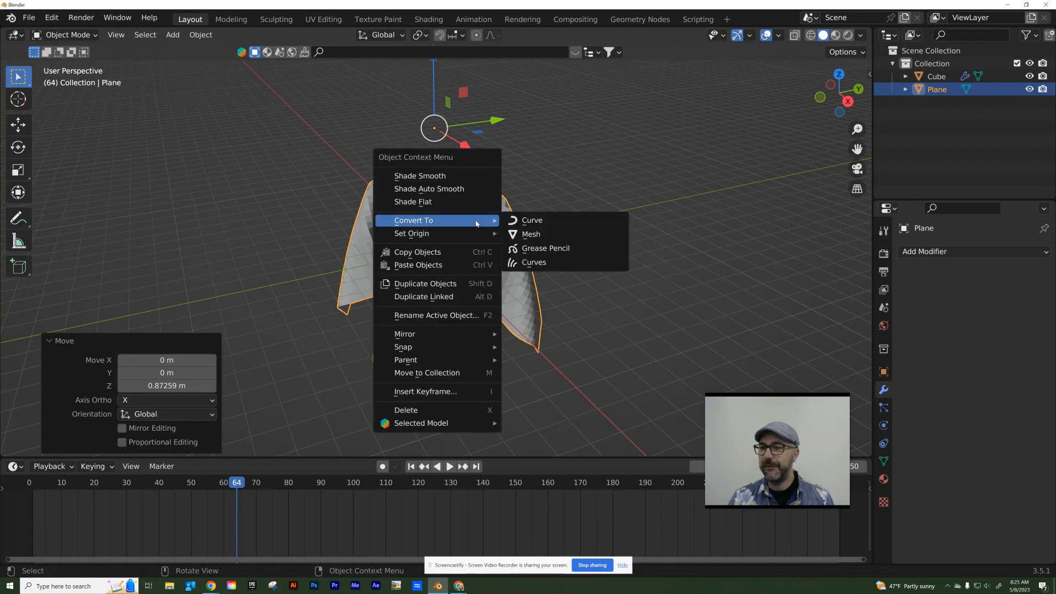
click(439, 192)
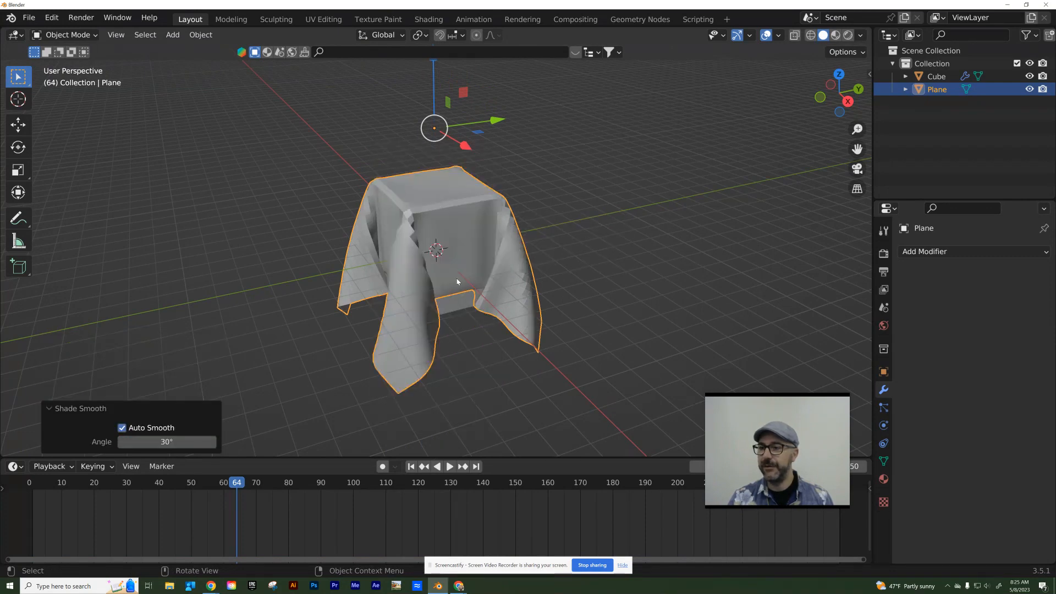
right_click(457, 281)
click(448, 264)
middle_drag(478, 250, 516, 259)
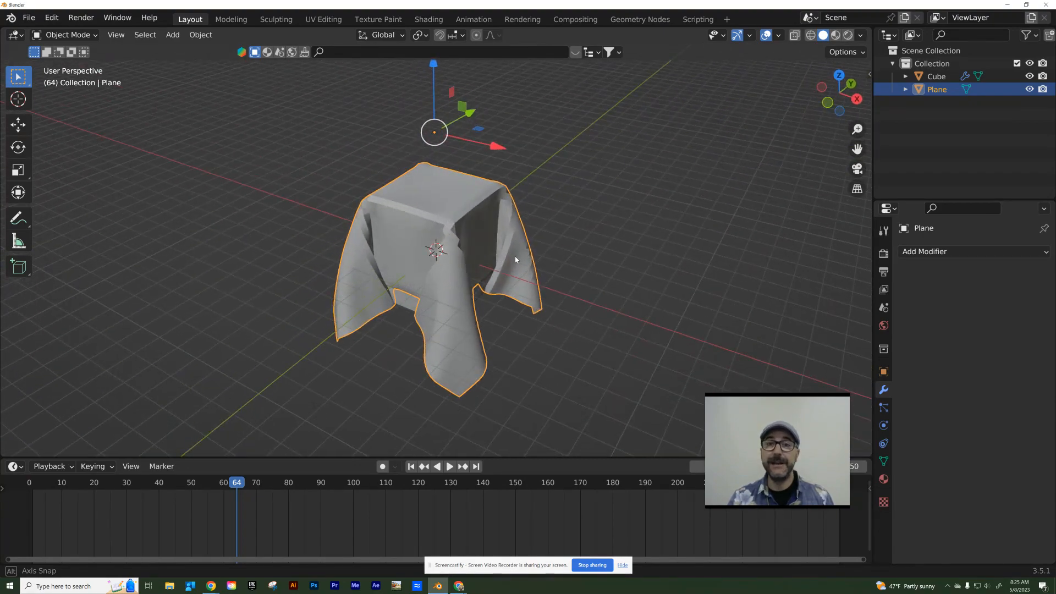
scroll(516, 260, up, 1)
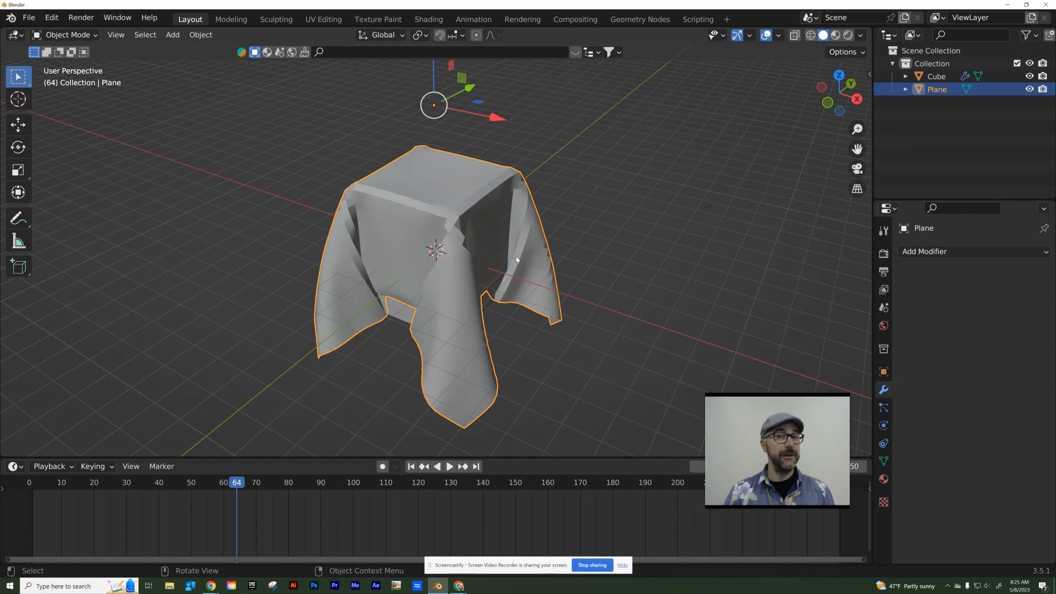